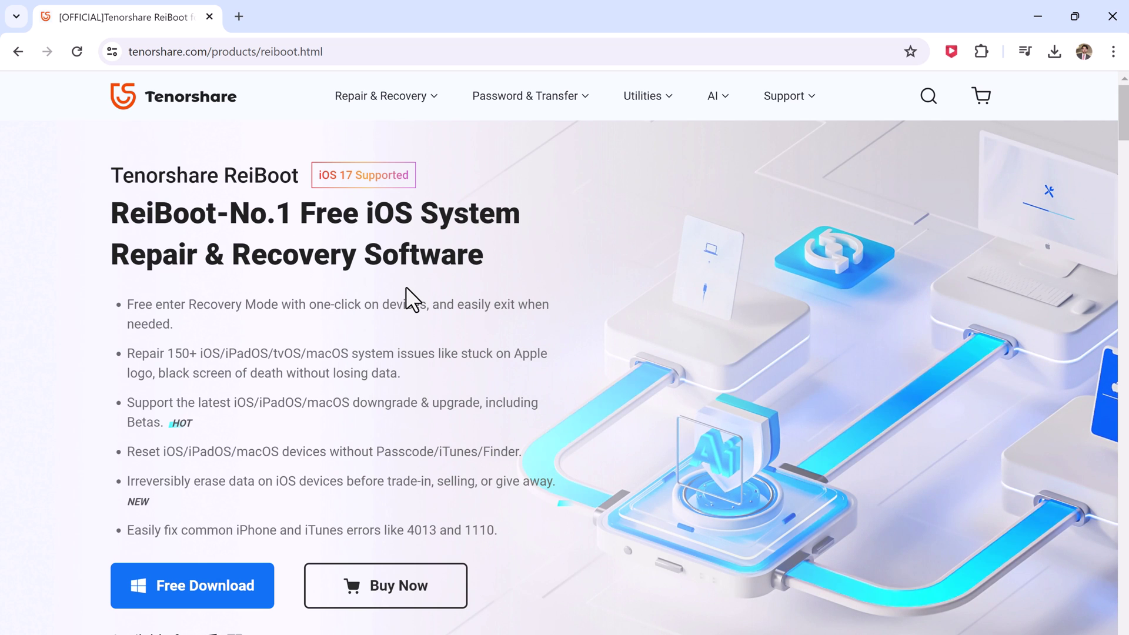
pyautogui.scroll(-3, 406, 287)
pyautogui.scroll(-3, 406, 287)
pyautogui.scroll(-2, 406, 287)
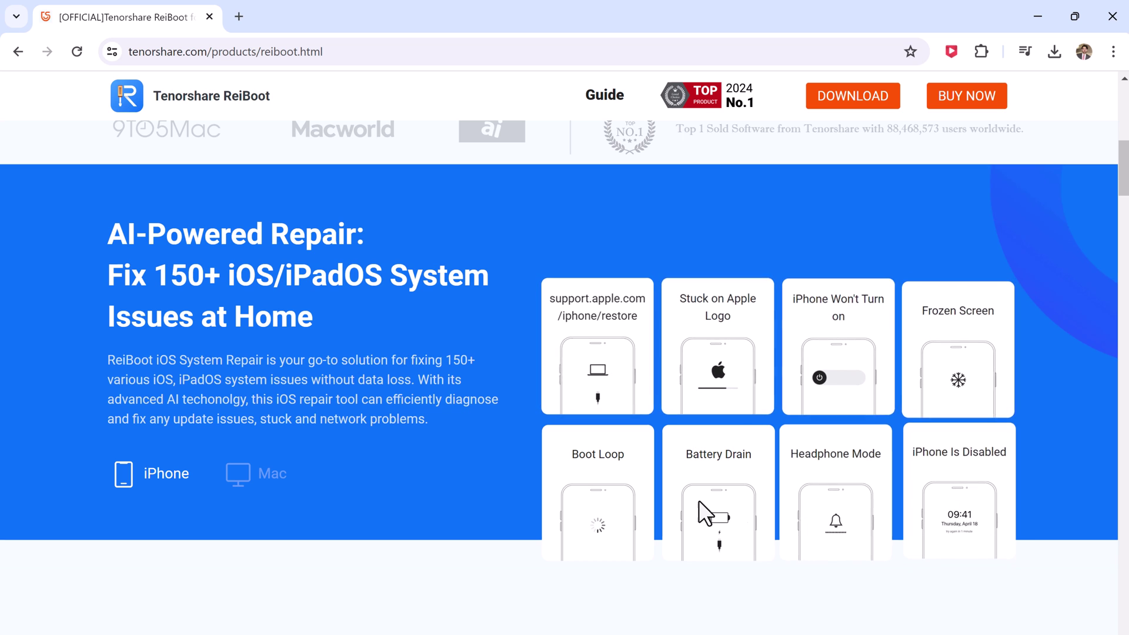
pyautogui.scroll(-8, 409, 482)
pyautogui.scroll(-3, 409, 483)
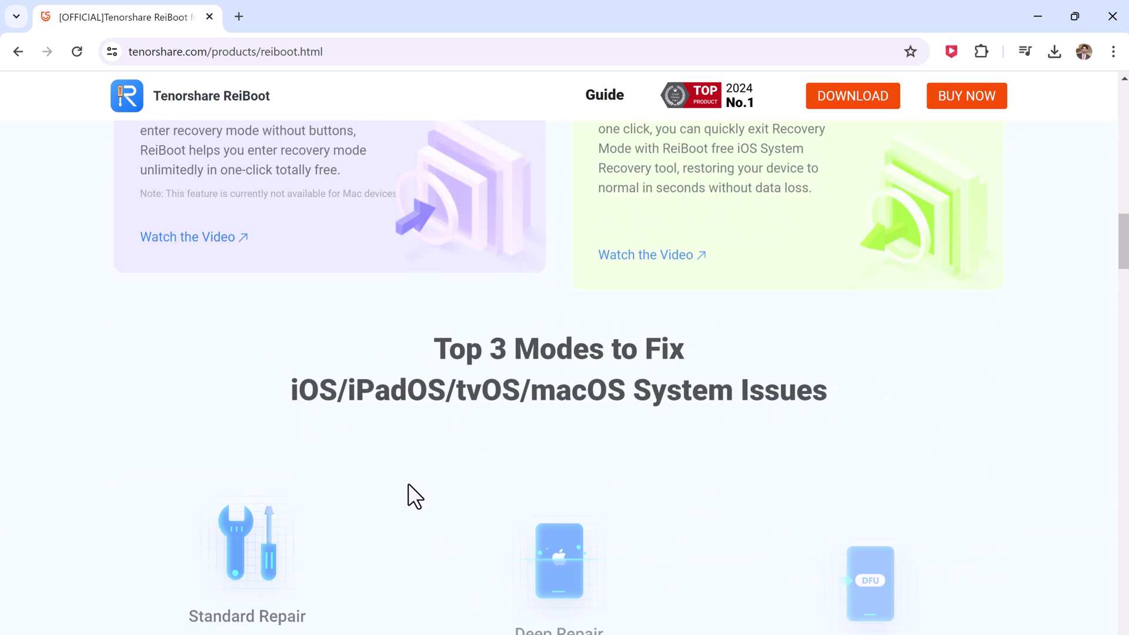
pyautogui.scroll(-3, 408, 483)
pyautogui.scroll(-2, 409, 483)
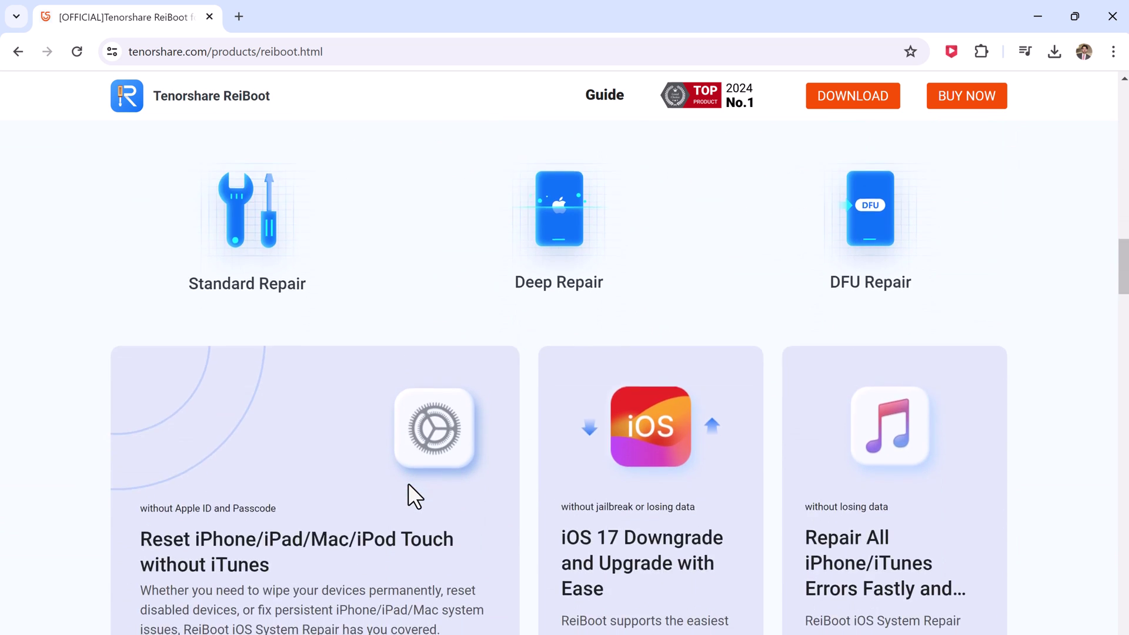
pyautogui.scroll(-4, 1038, 462)
pyautogui.scroll(-2, 1039, 461)
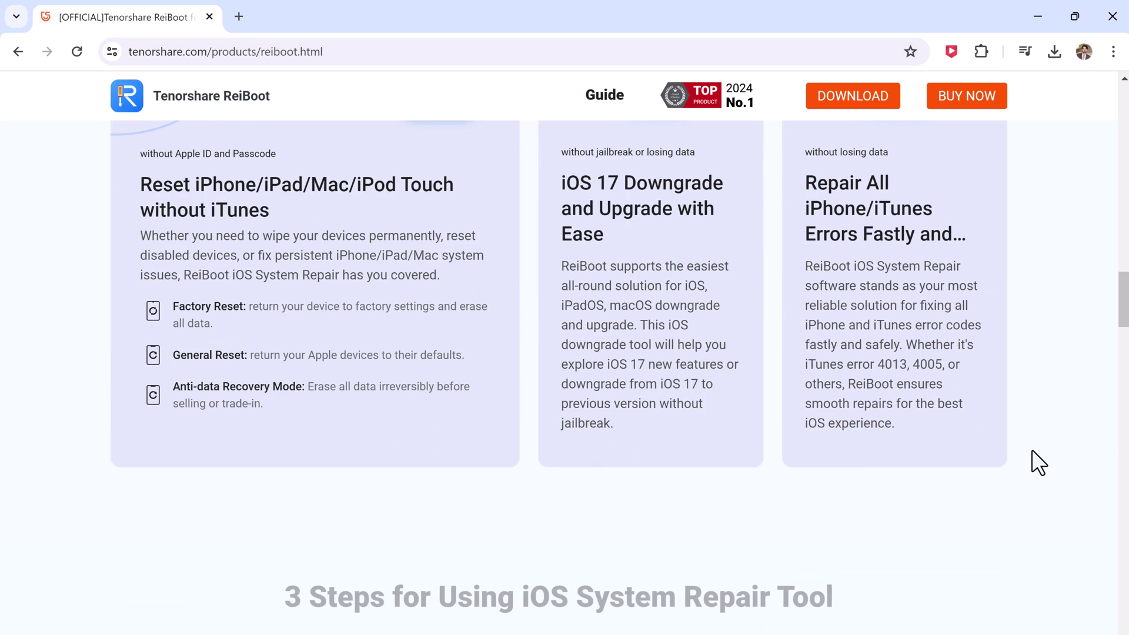
pyautogui.scroll(-6, 1038, 462)
pyautogui.scroll(-2, 1039, 461)
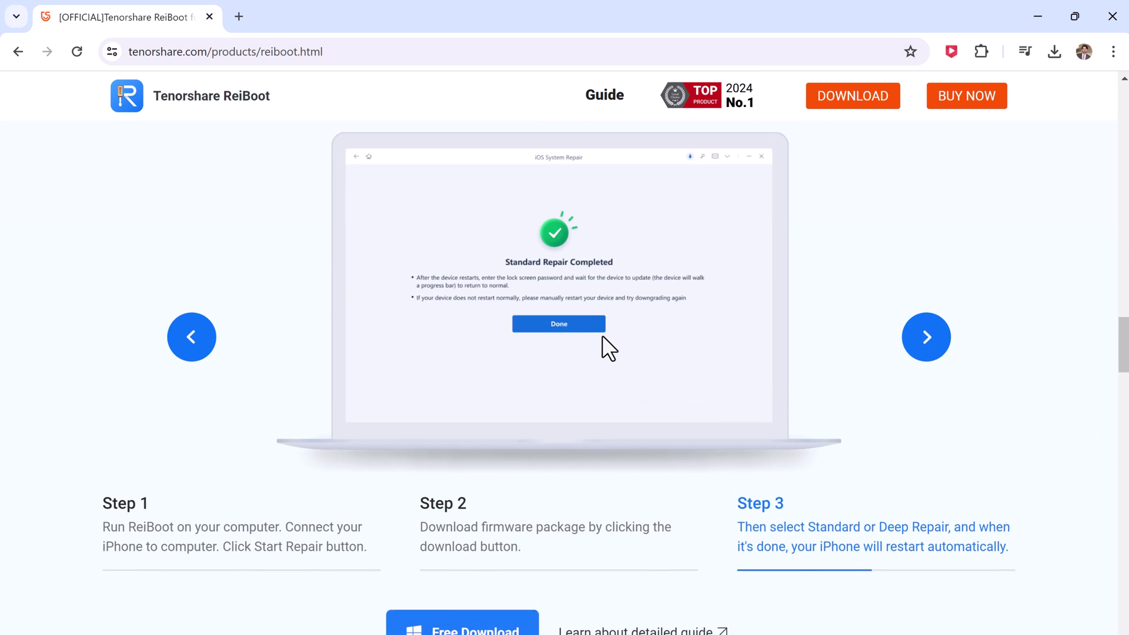
pyautogui.scroll(10, 603, 336)
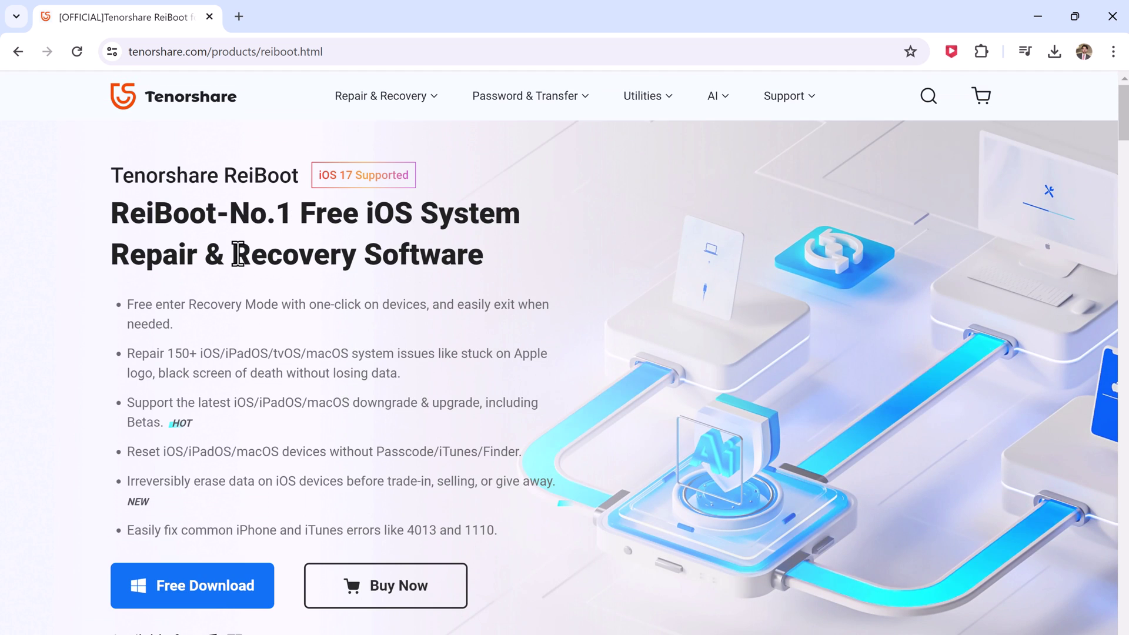
# - Download the free ReiBoot installer from the Tenorshare product page
pyautogui.click(192, 586)
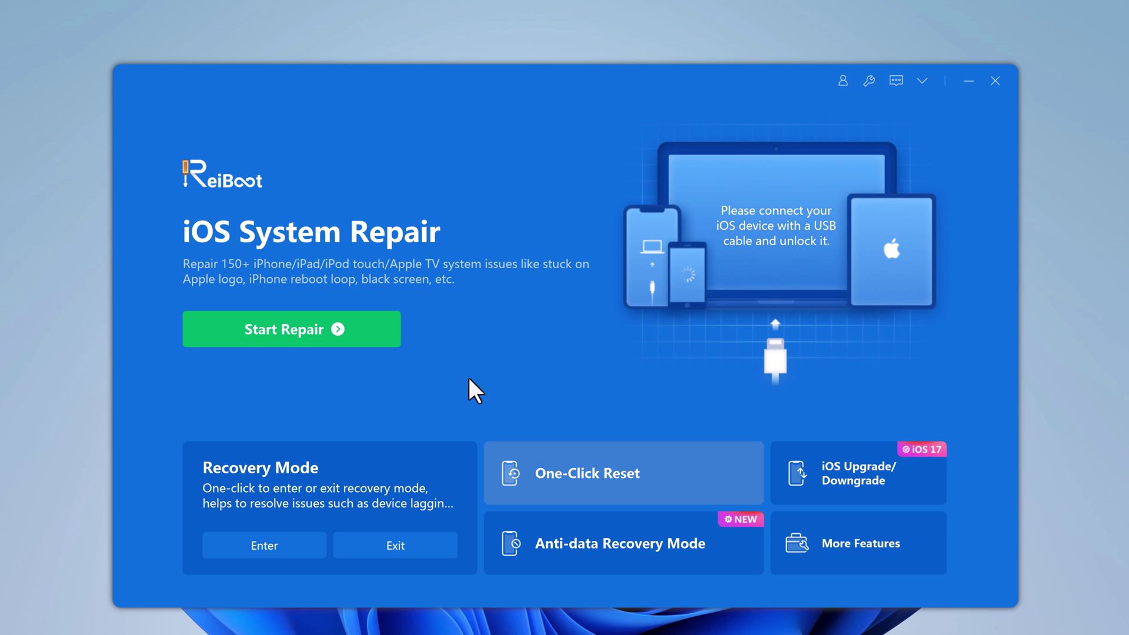
# - Begin iOS System Repair, briefly pick Deep Repair, then reselect Standard Repair (Keep Data)
pyautogui.click(339, 330)
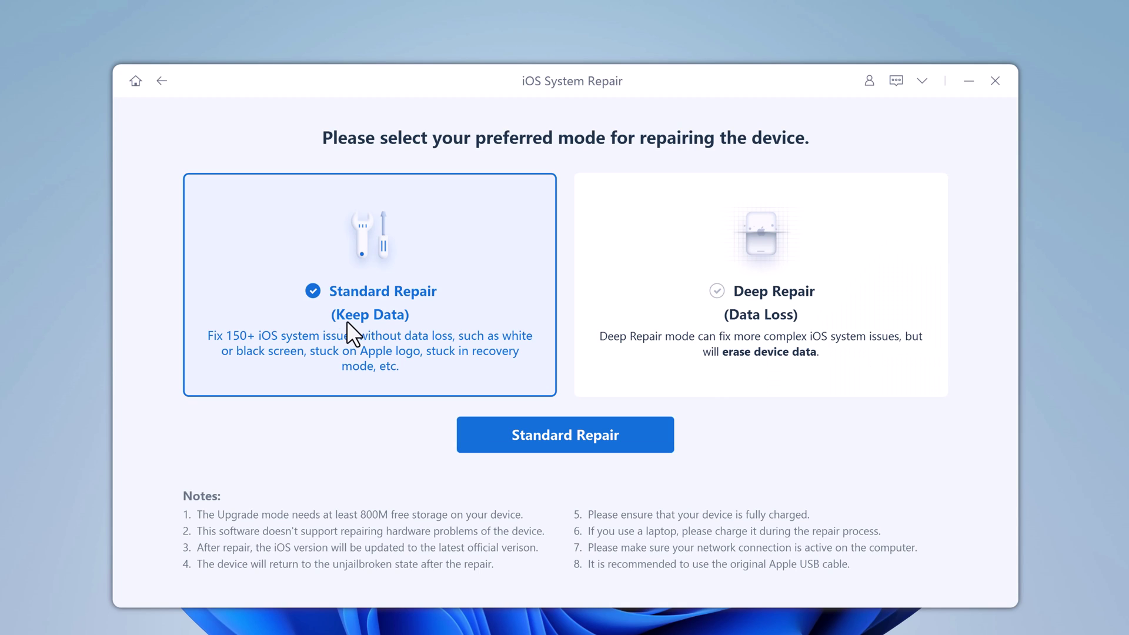
pyautogui.click(645, 366)
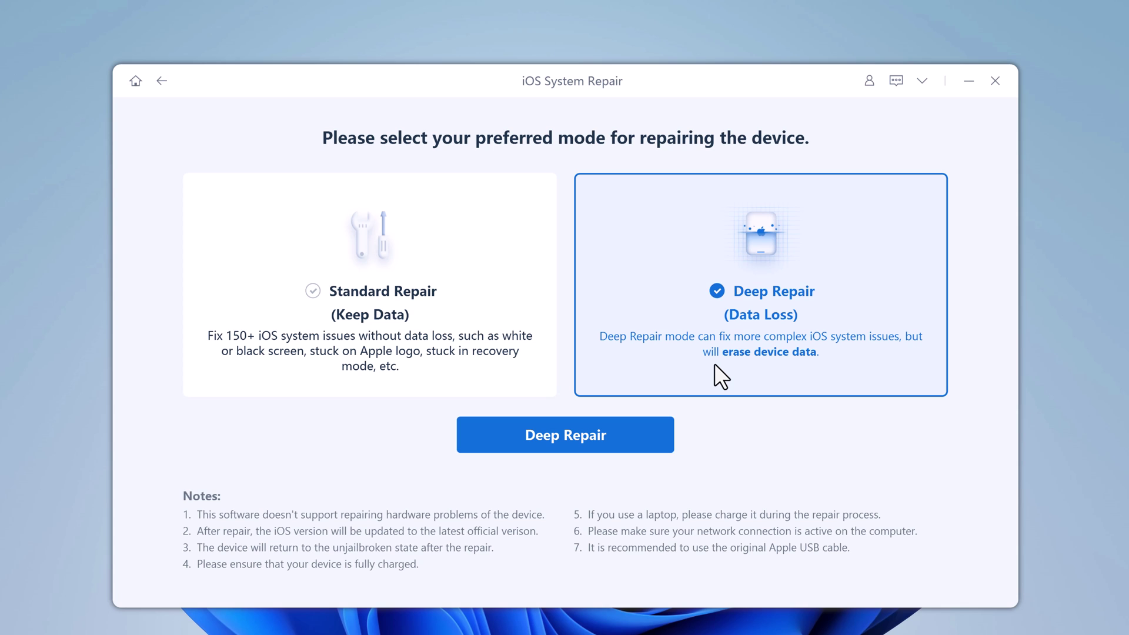
pyautogui.click(456, 362)
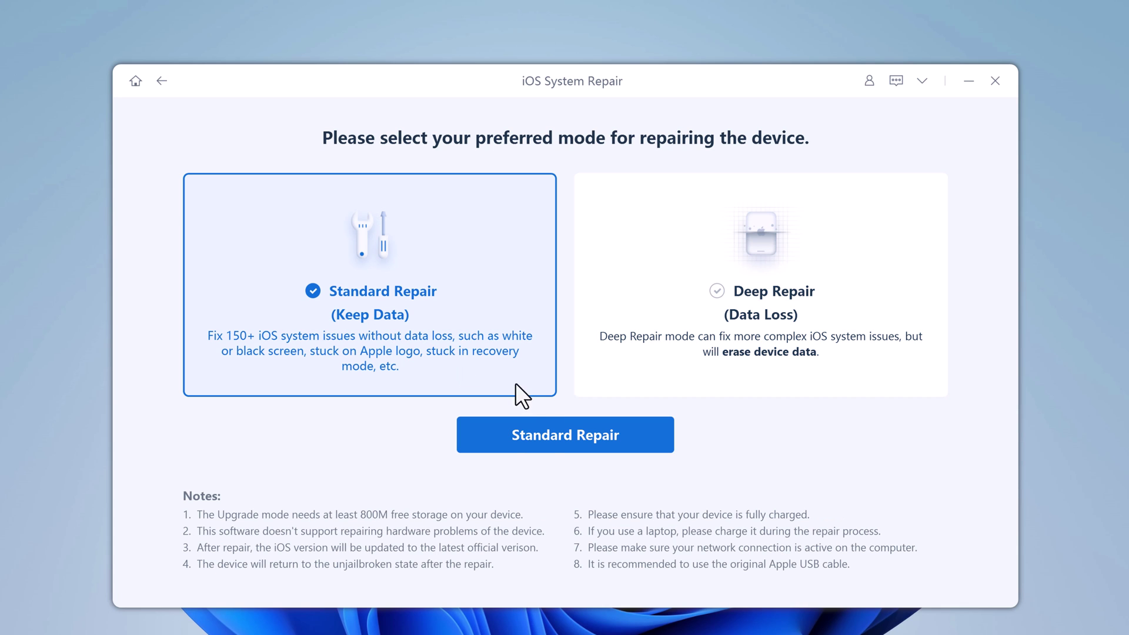
pyautogui.click(497, 440)
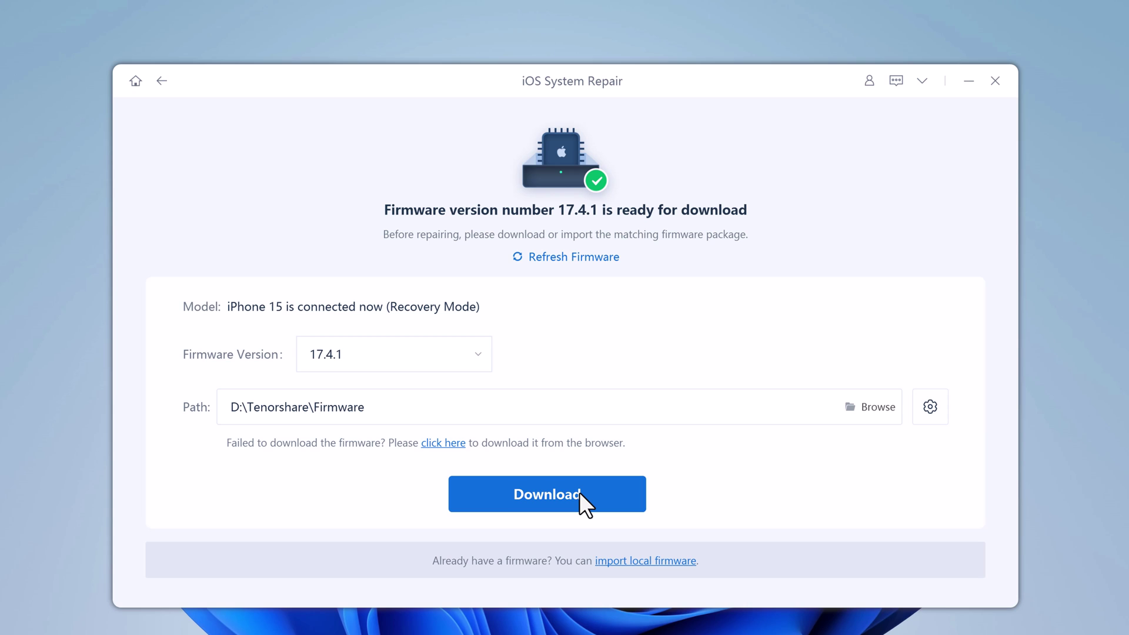
# - Download the iOS 17.4.1 firmware package for the iPhone 15
pyautogui.click(522, 497)
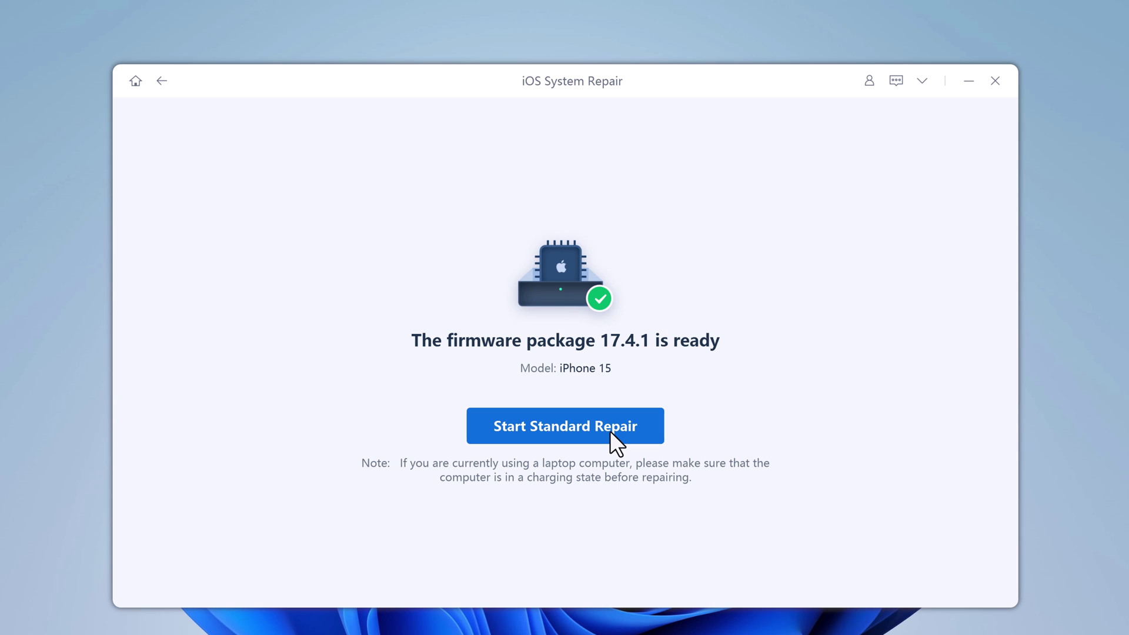
# - Launch Standard Repair on the iPhone 15 using the 17.4.1 firmware
pyautogui.click(610, 430)
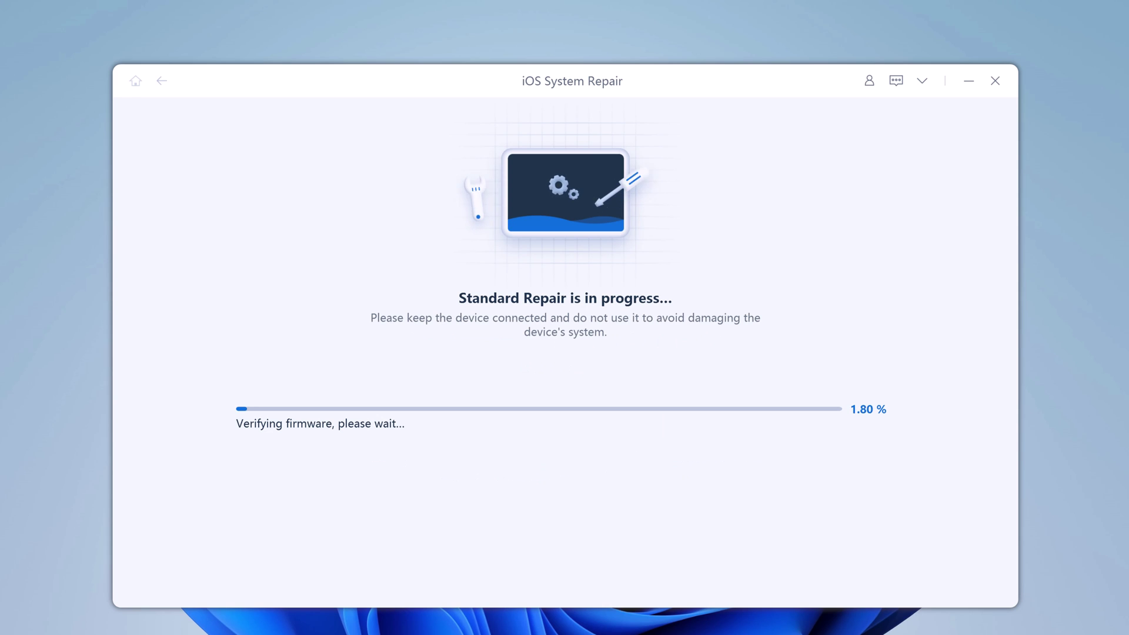